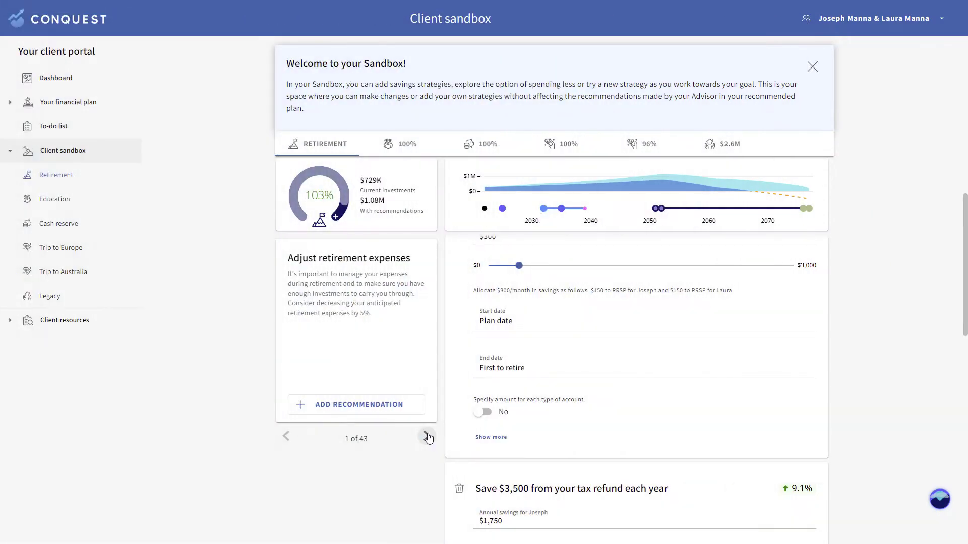
- Page the sandbox retirement strategy suggestions forward from 1 to 9 of 43
click(337, 490)
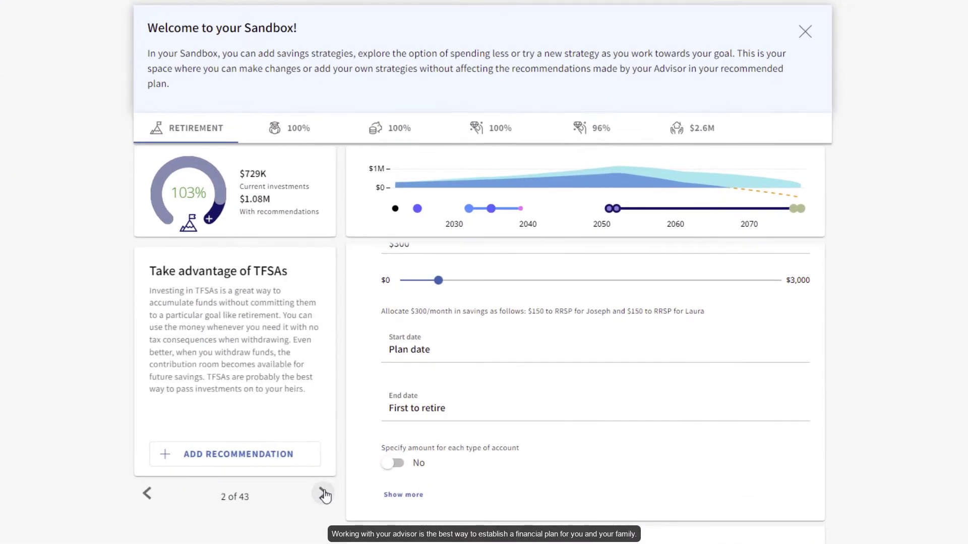
click(325, 495)
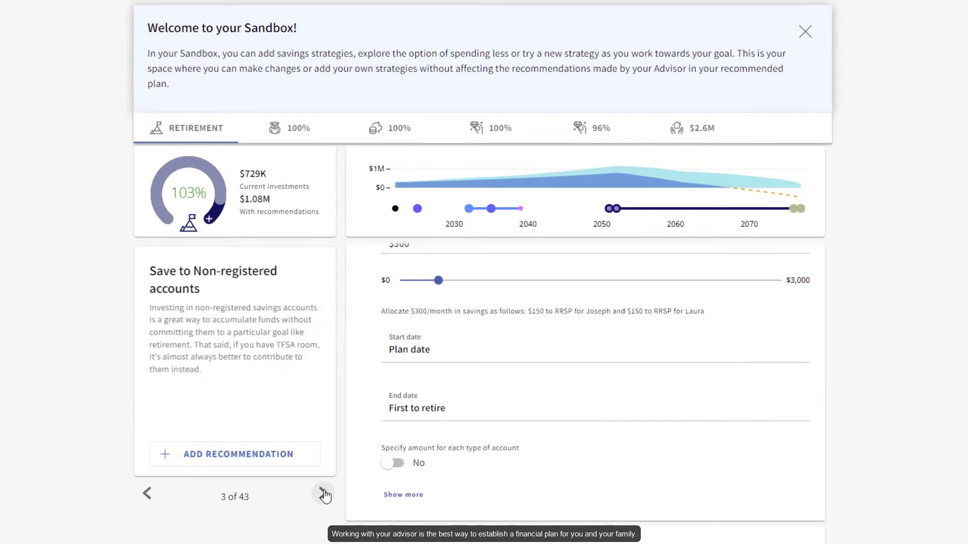
click(326, 496)
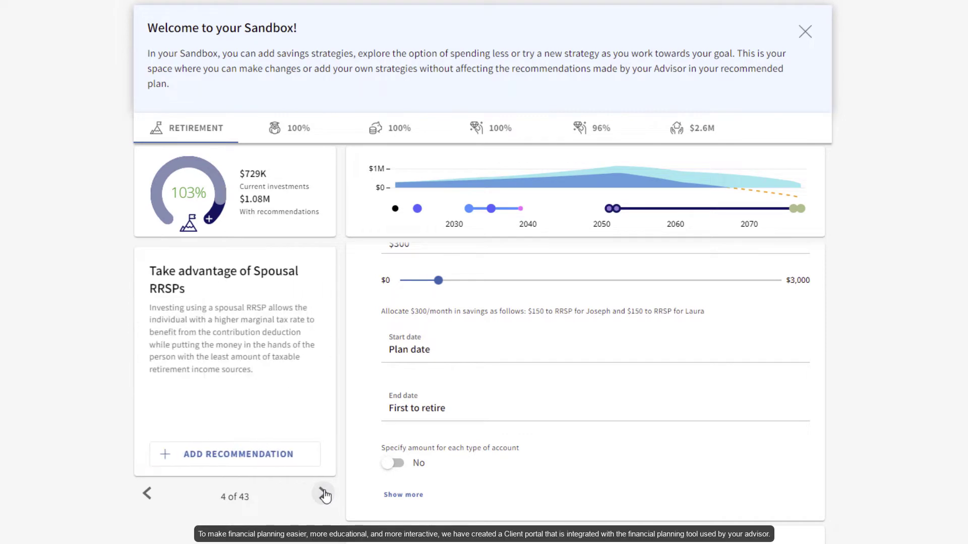
click(325, 495)
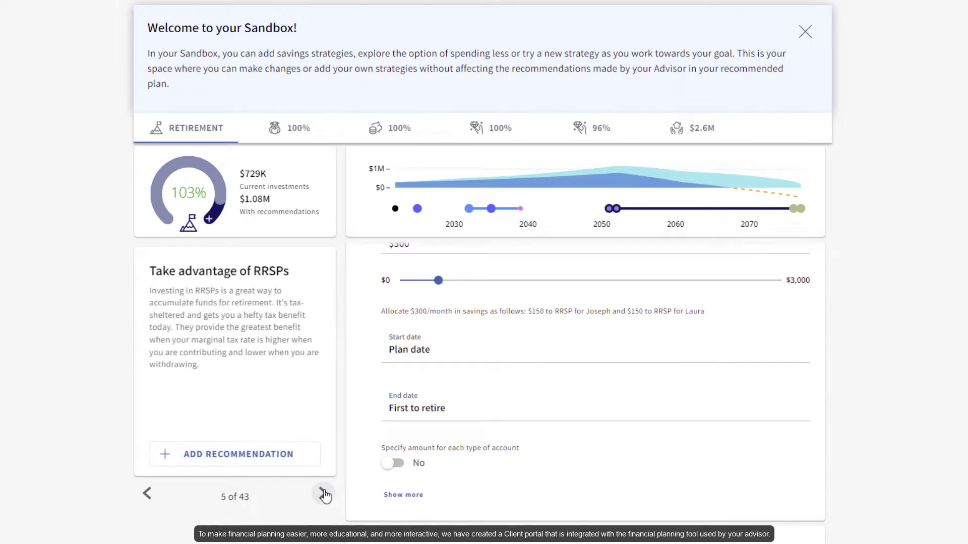
click(326, 496)
click(325, 496)
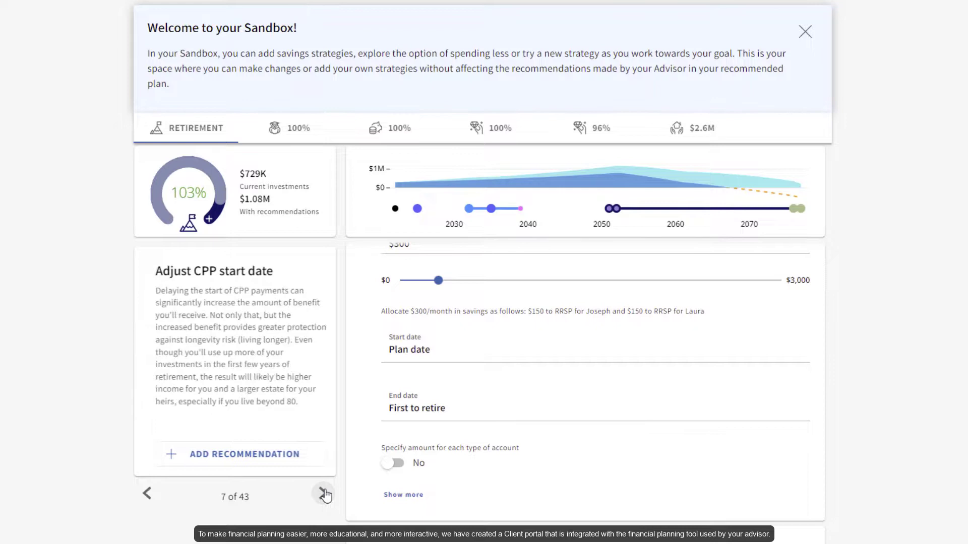
click(326, 495)
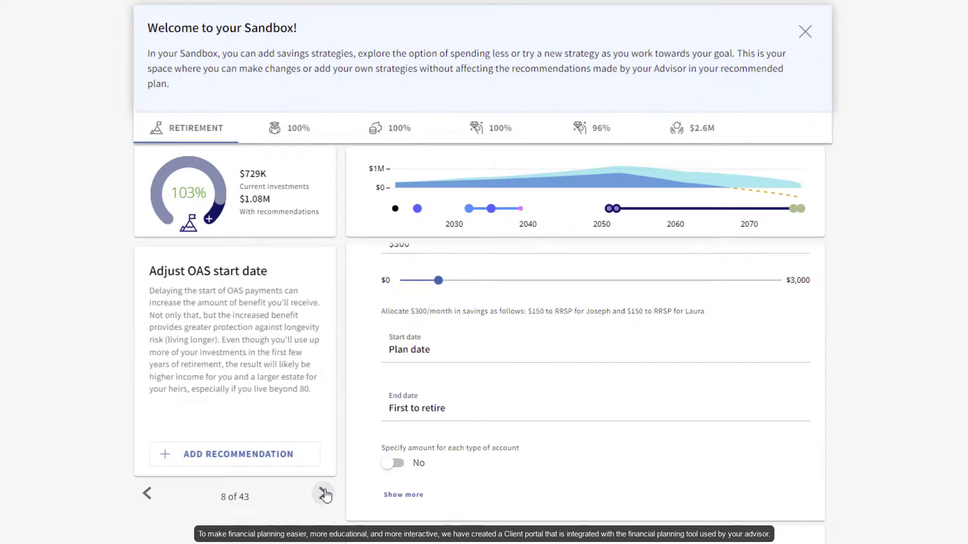
click(325, 495)
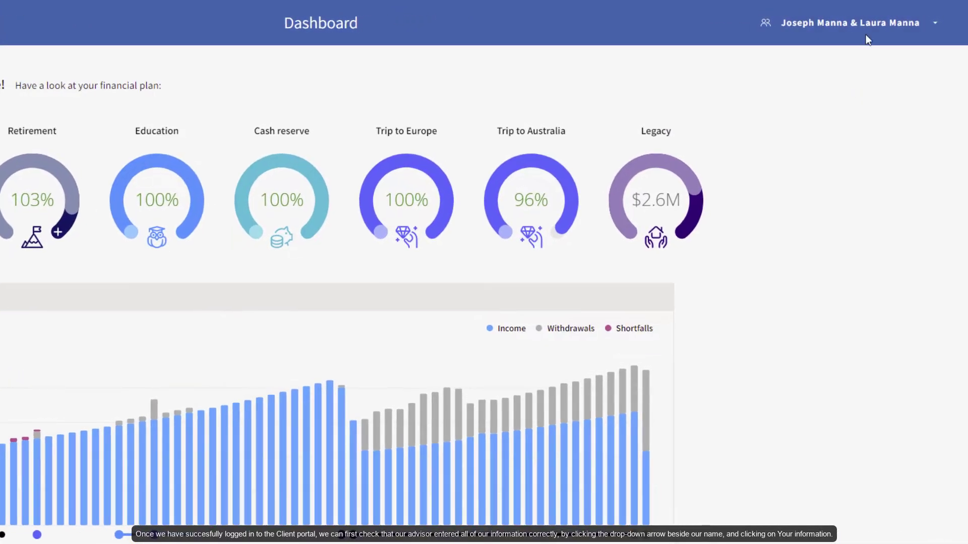
- Open Your information from the name menu and expand the extra cards, such as Pensions and Plan assumptions
click(869, 32)
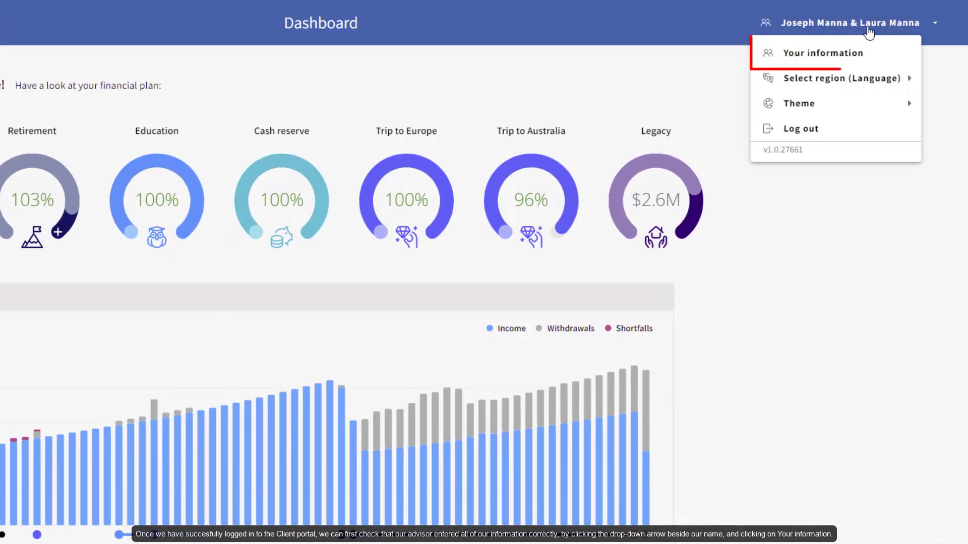
click(823, 53)
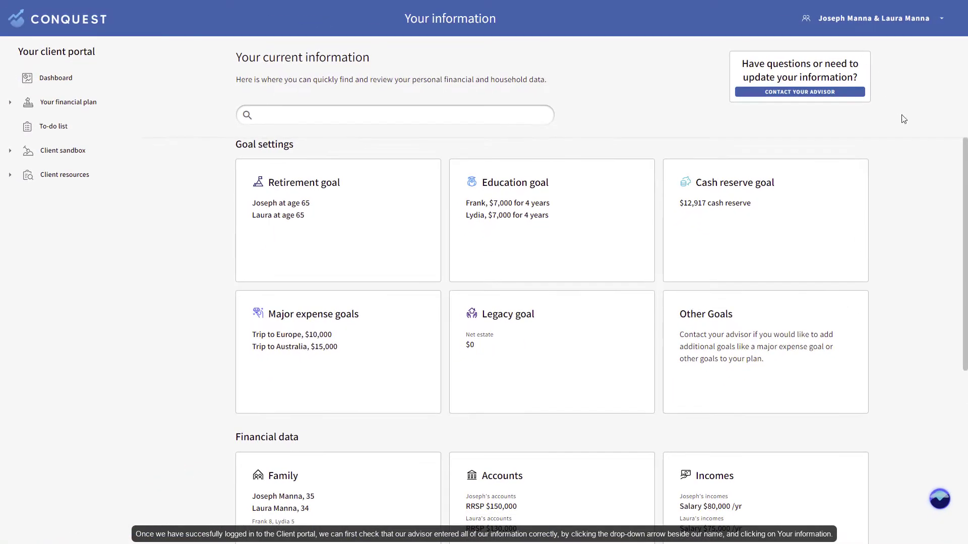
drag(964, 155, 965, 313)
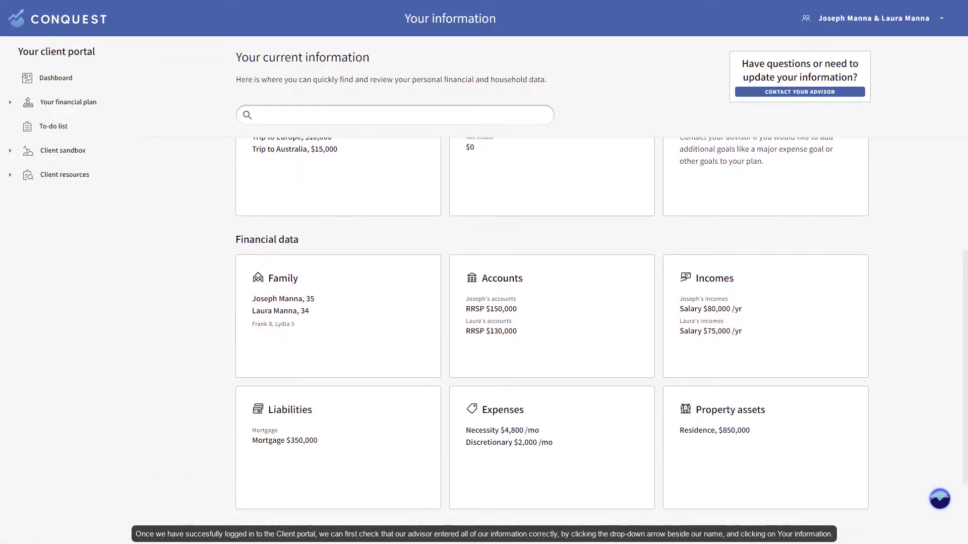
click(553, 444)
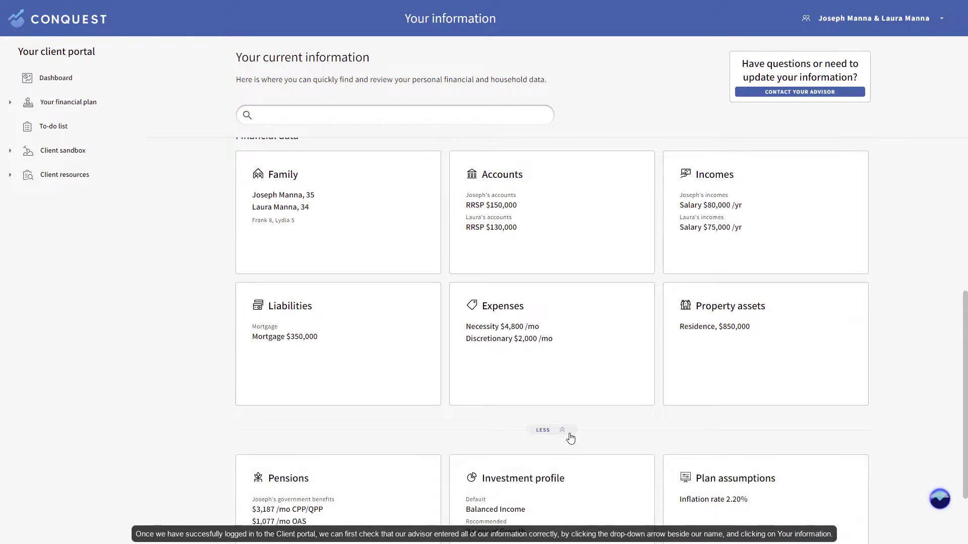
mouse_move(965, 340)
mouse_down()
mouse_move(964, 350)
mouse_move(960, 169)
mouse_up()
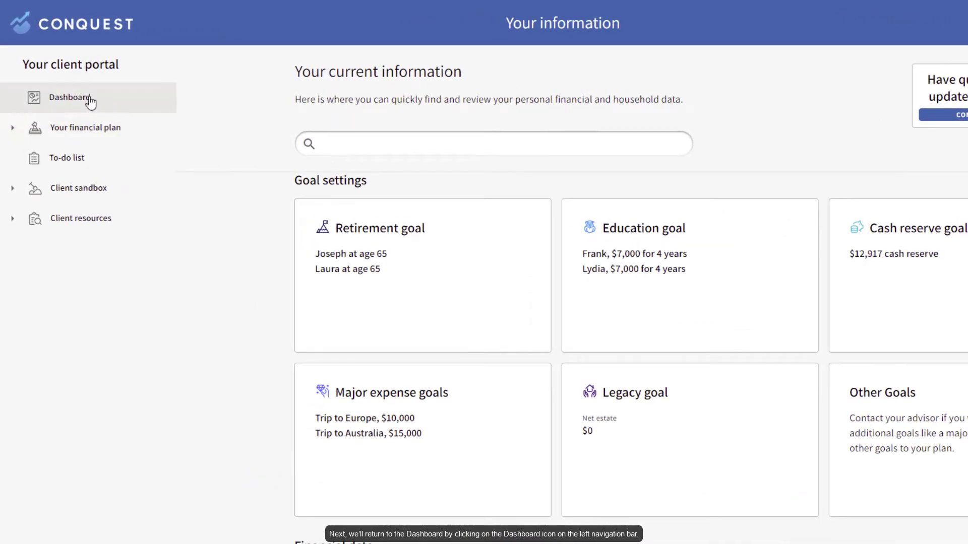
- Return to the Dashboard with its goal gauges and lifetime income chart
click(90, 100)
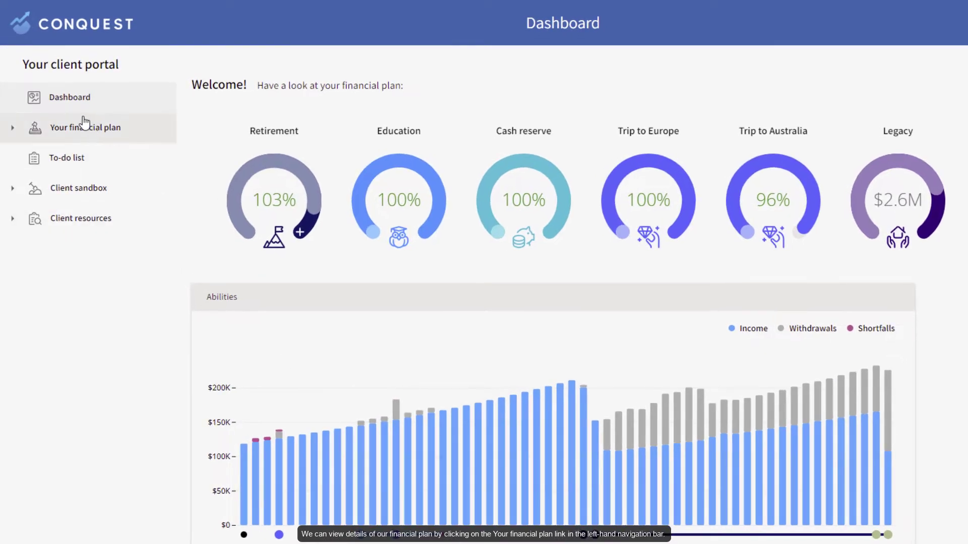
- Open the Retirement goal under Your financial plan, showing 103% funding and investments over time
click(85, 127)
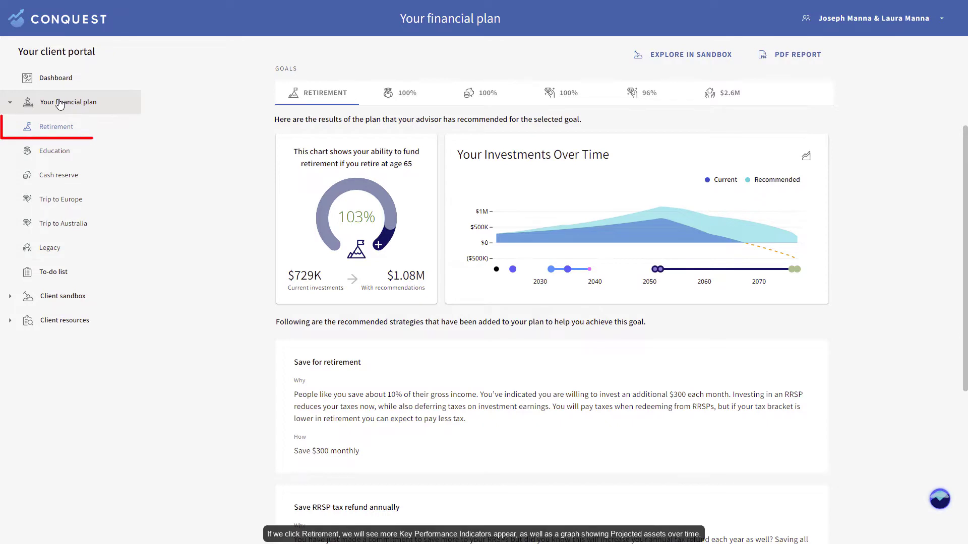
click(59, 132)
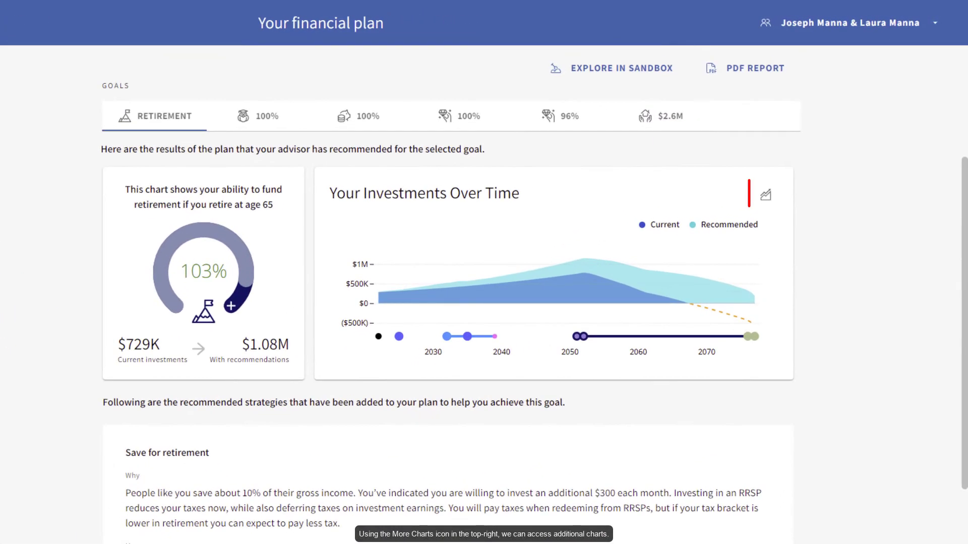
- Switch the Retirement chart to Income Summary Projection, then to Income Sources Projection
click(767, 195)
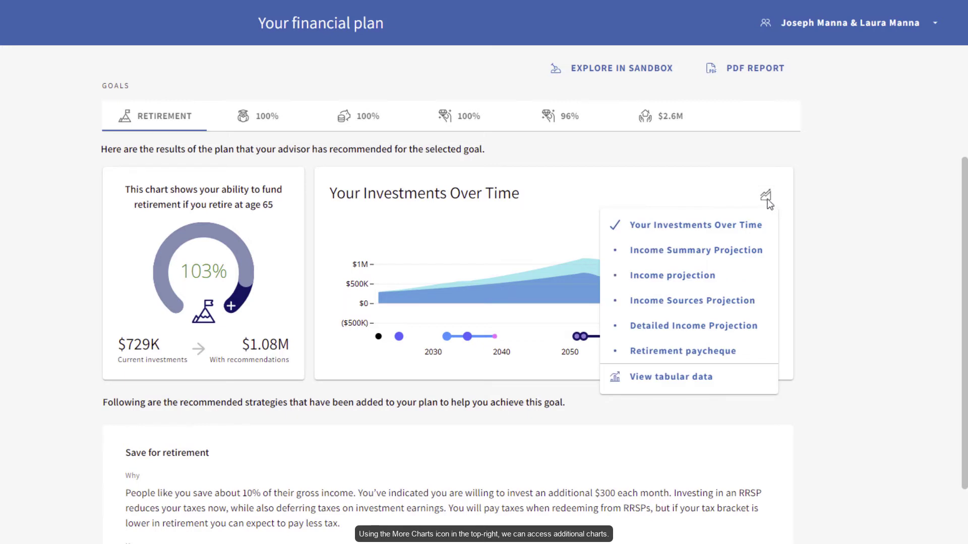
click(719, 251)
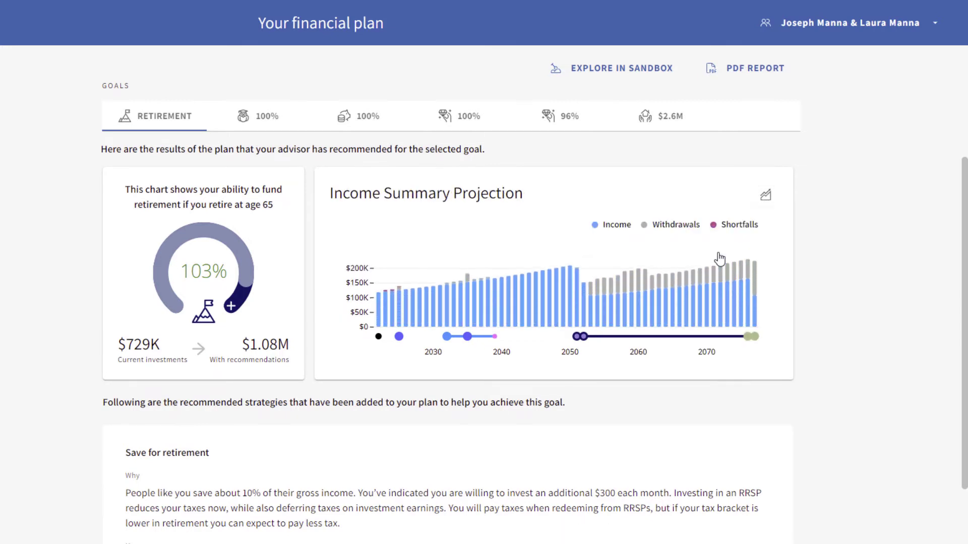
click(767, 195)
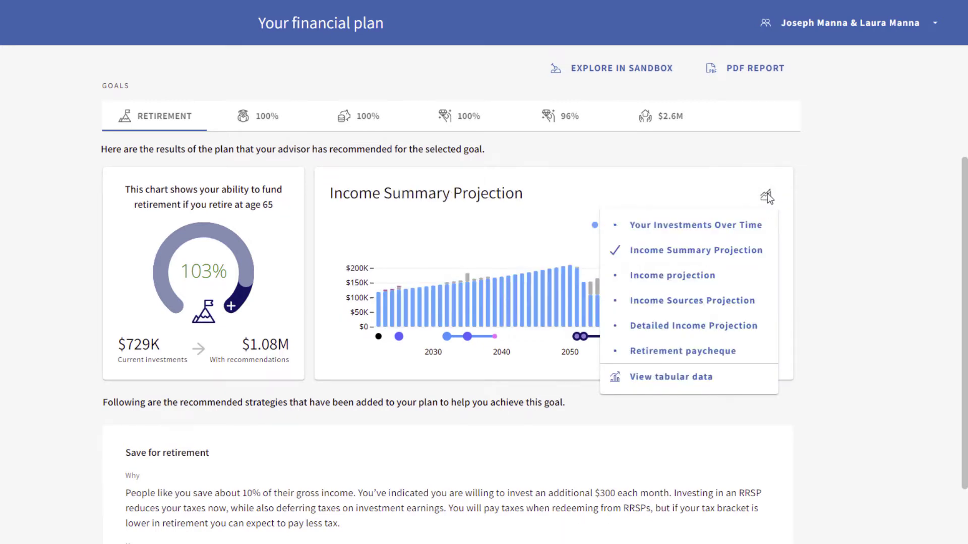
click(701, 309)
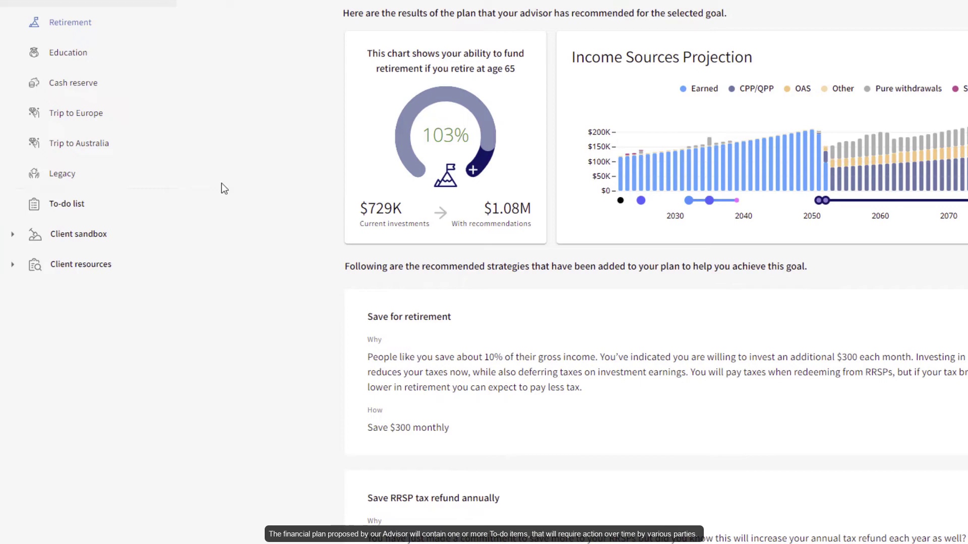
- Open the to-do list and group it by Owner, then Action date, then Strategy
click(73, 206)
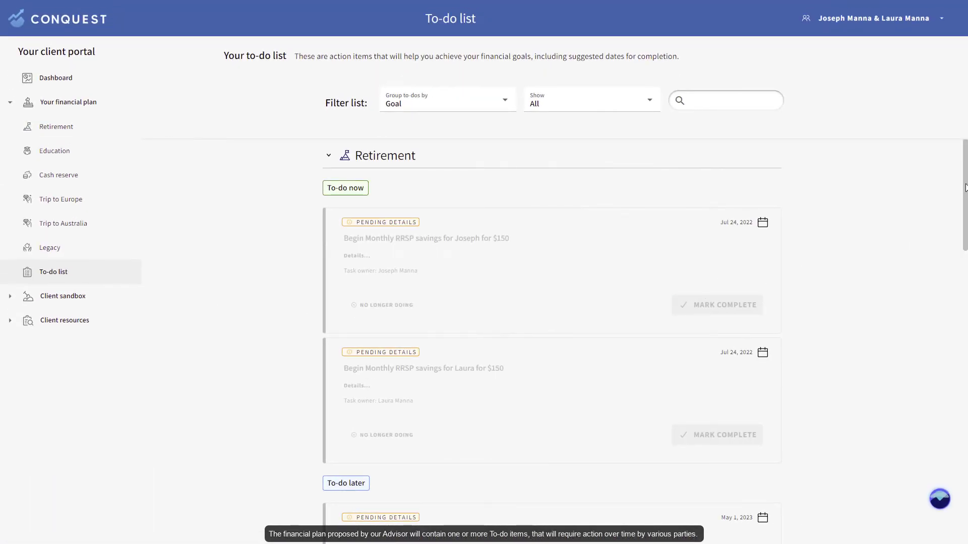
scroll(644, 302, down, 5)
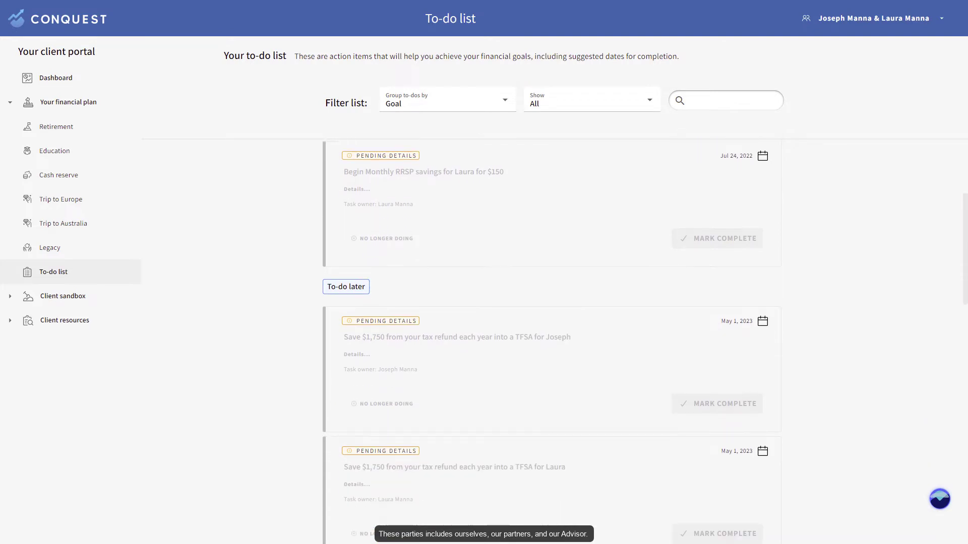
scroll(552, 303, down, 5)
scroll(552, 303, down, 5)
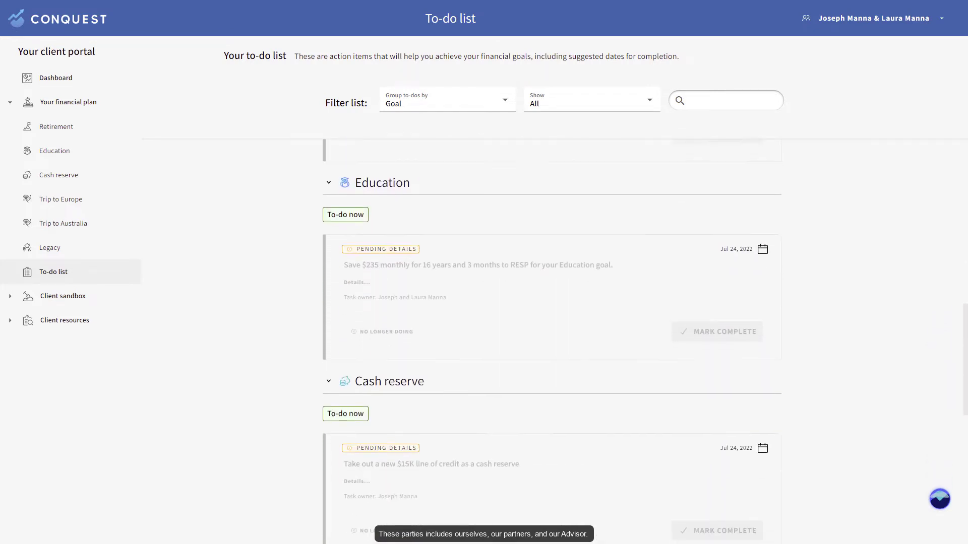
scroll(552, 303, down, 4)
scroll(552, 303, down, 4)
scroll(552, 303, down, 4)
scroll(553, 303, down, 2)
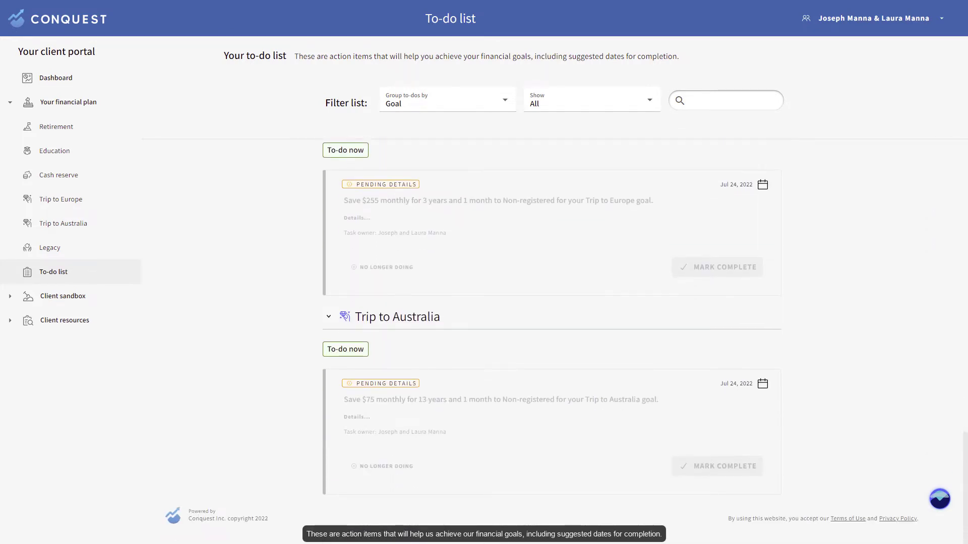
scroll(552, 303, up, 3)
scroll(552, 302, up, 3)
scroll(552, 302, up, 3)
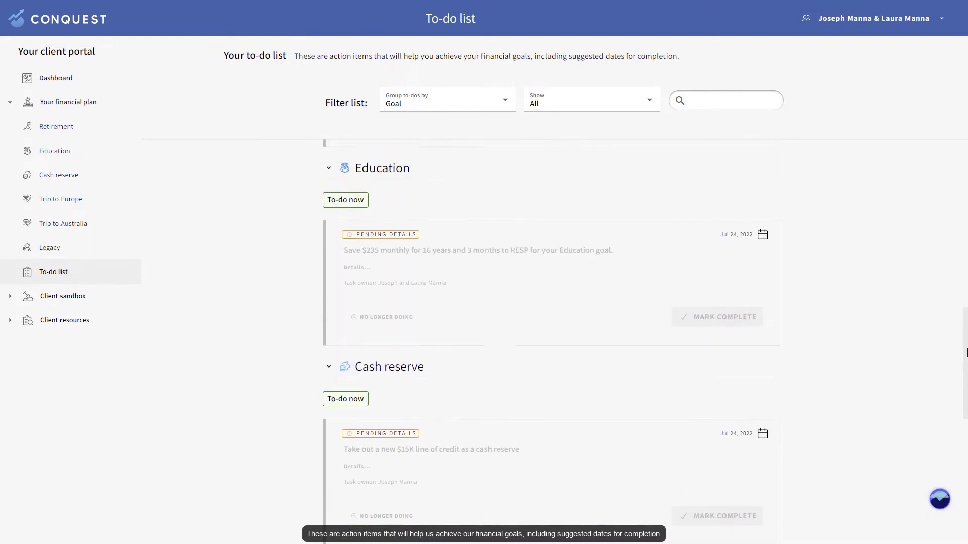
scroll(552, 303, up, 3)
scroll(552, 303, up, 4)
scroll(553, 302, up, 4)
scroll(552, 303, up, 2)
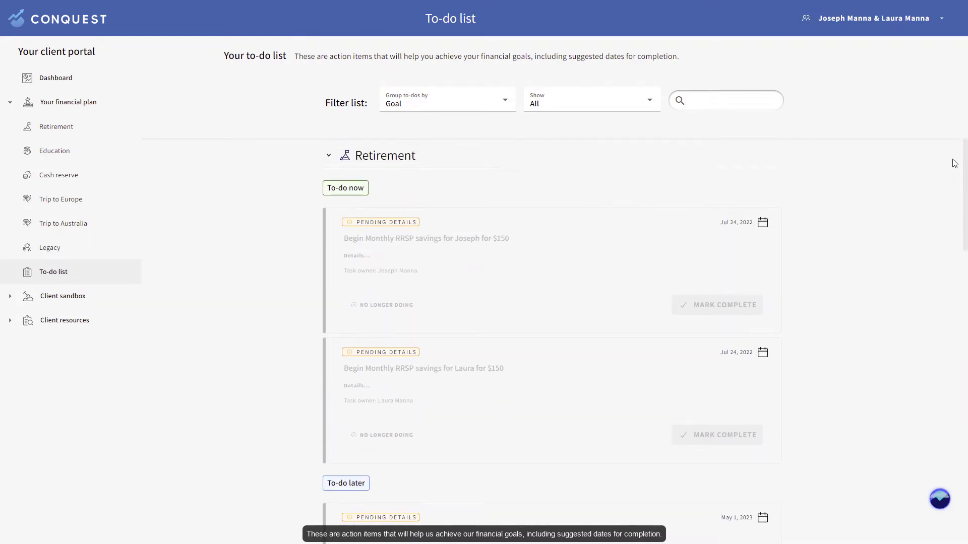
click(447, 102)
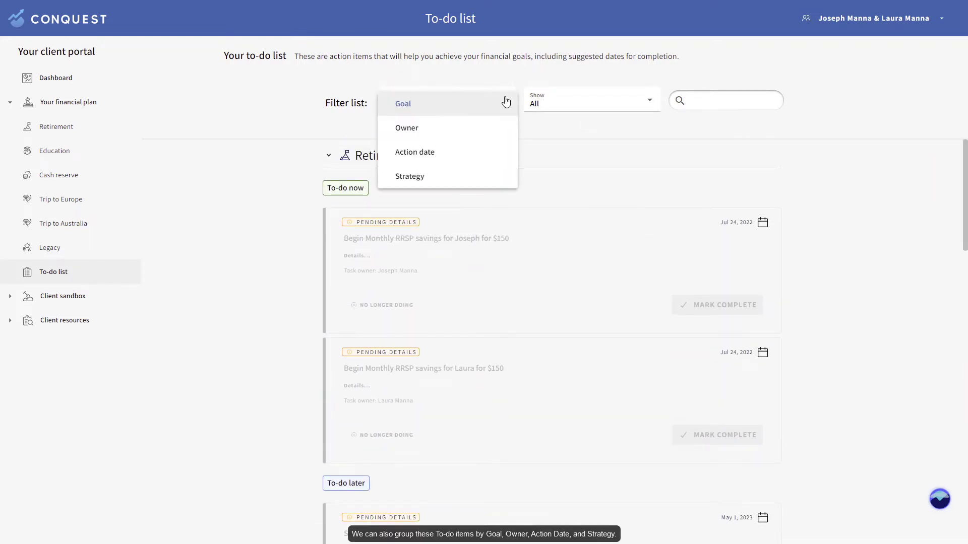
click(427, 129)
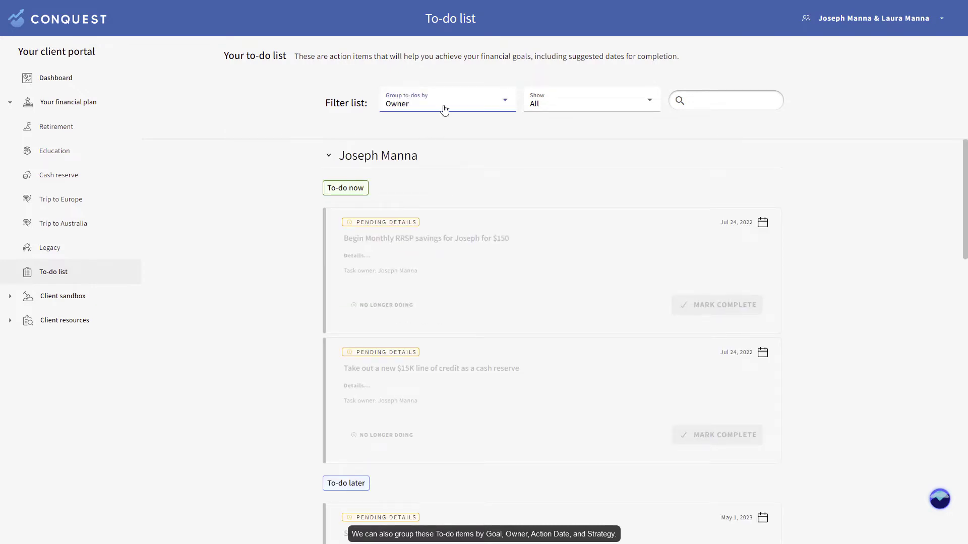
click(445, 106)
click(425, 131)
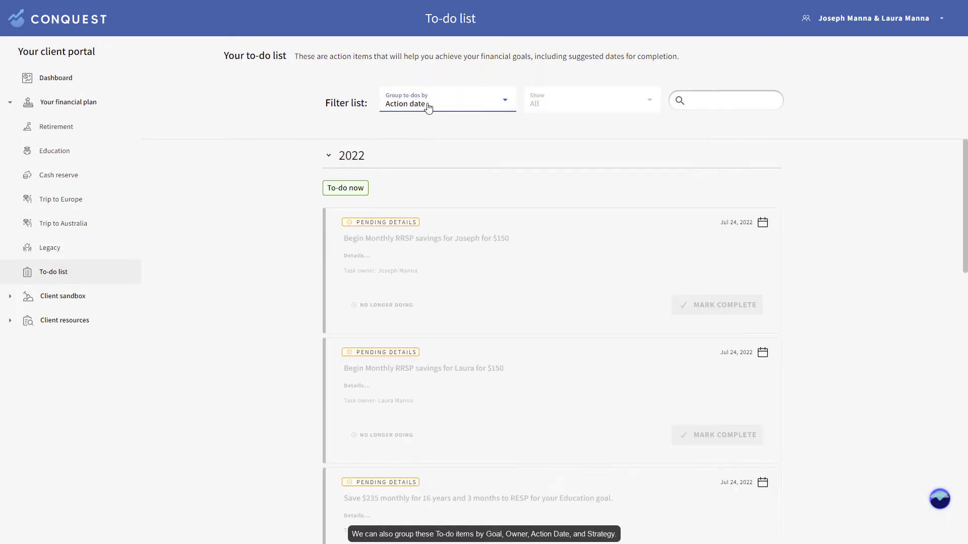
click(428, 106)
click(412, 127)
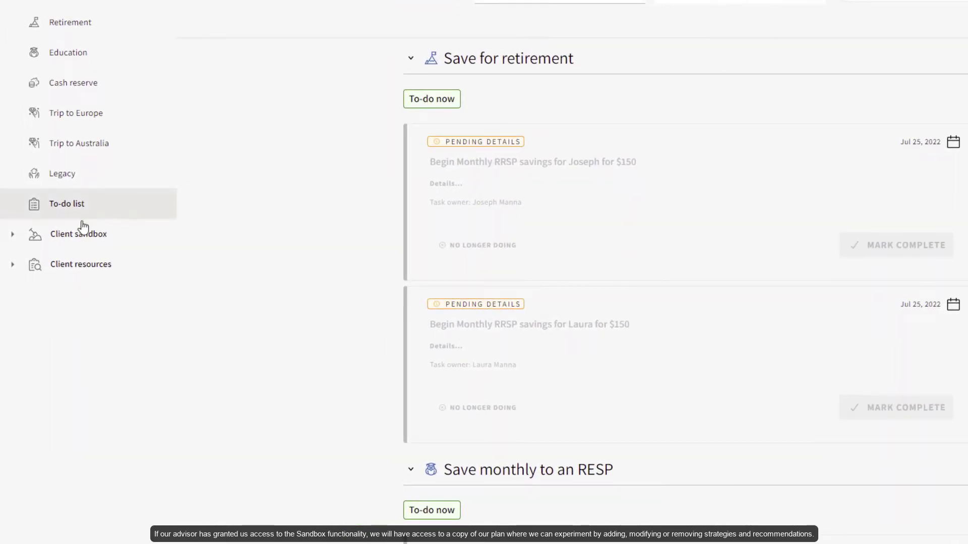
- Open the Client sandbox's Retirement goal, with 103% funding and the $300 monthly savings strategy
click(67, 241)
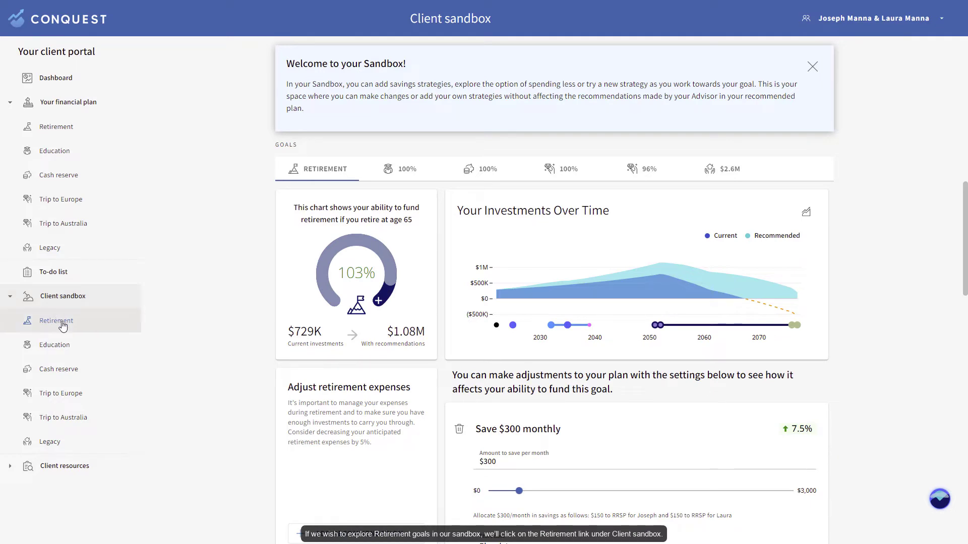
click(61, 321)
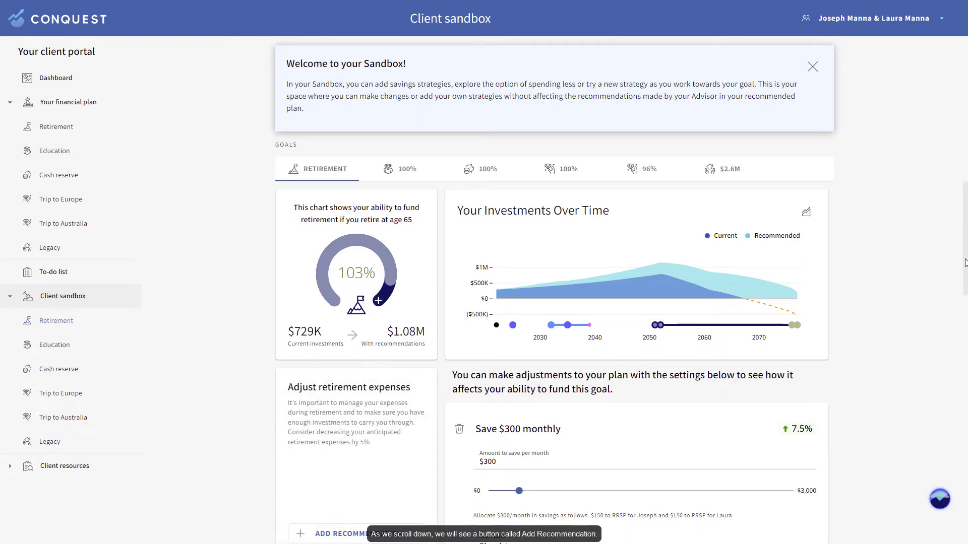
scroll(965, 262, down, 3)
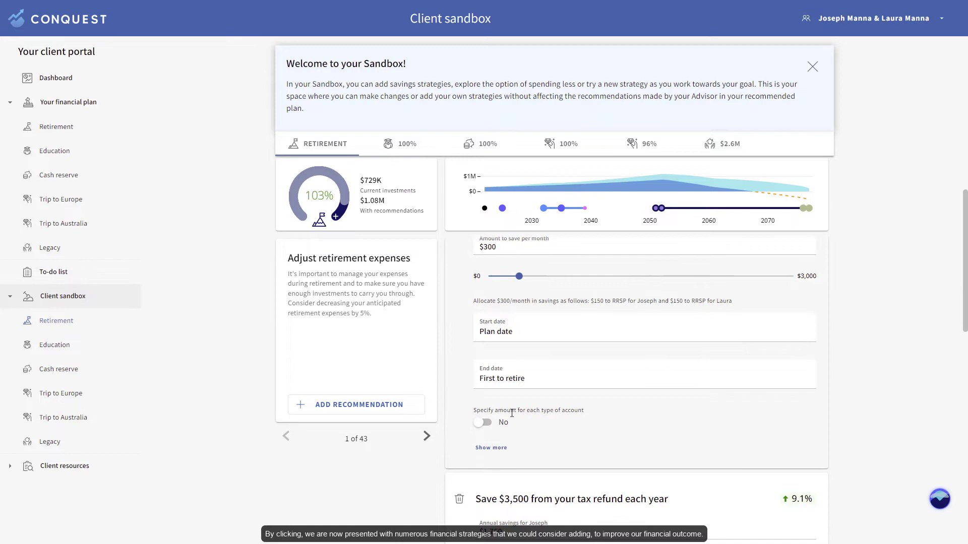
- Page the sandbox suggestions to 9 of 43, then back to 6, the mortgage-payoff strategy
click(428, 437)
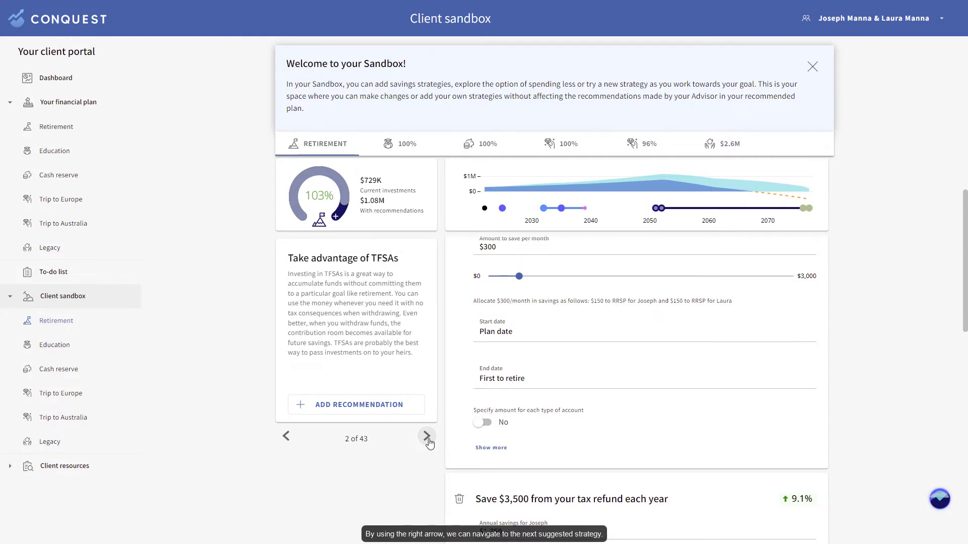
click(427, 438)
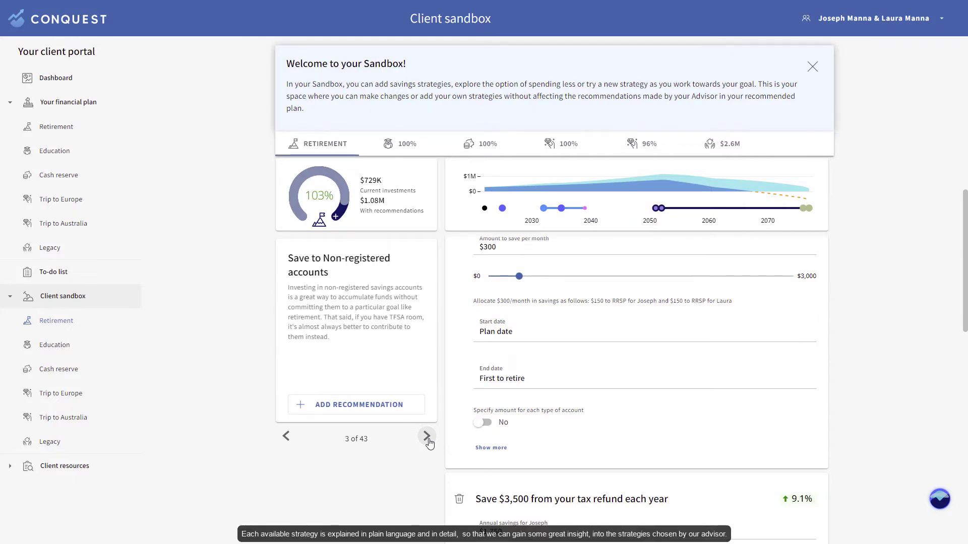
click(427, 438)
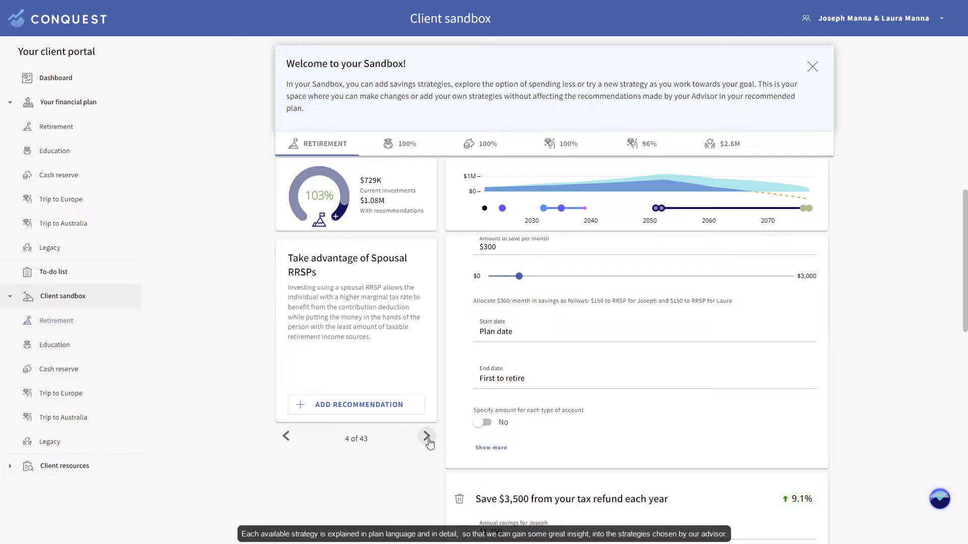
click(428, 438)
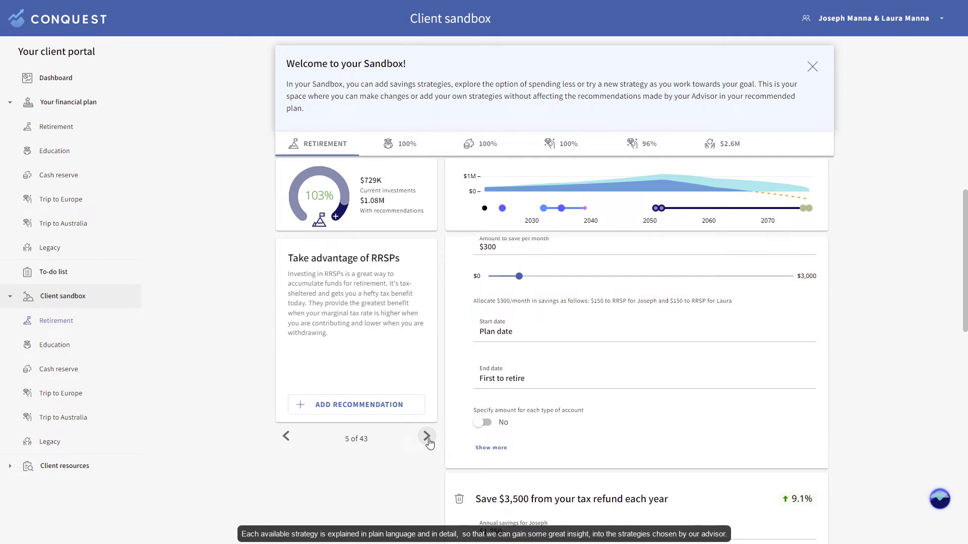
click(429, 439)
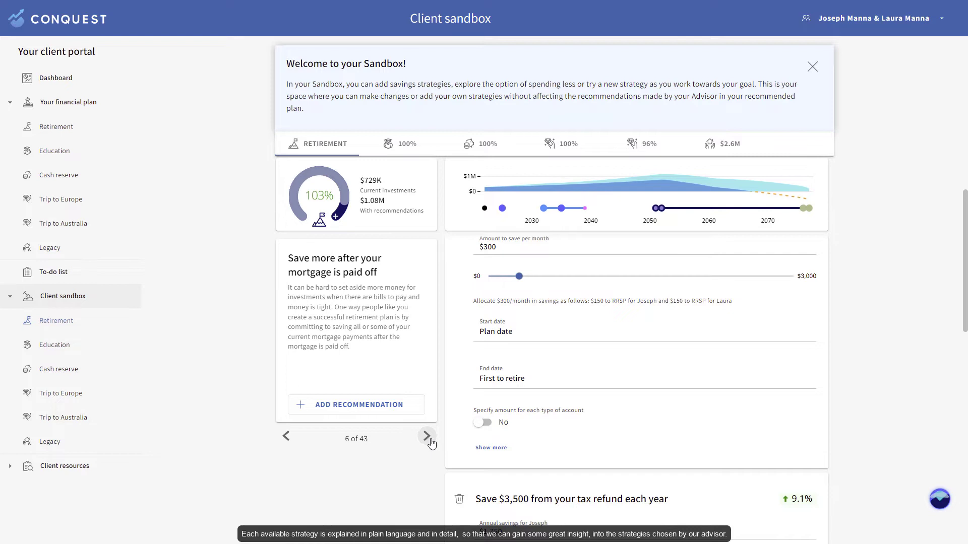
click(429, 439)
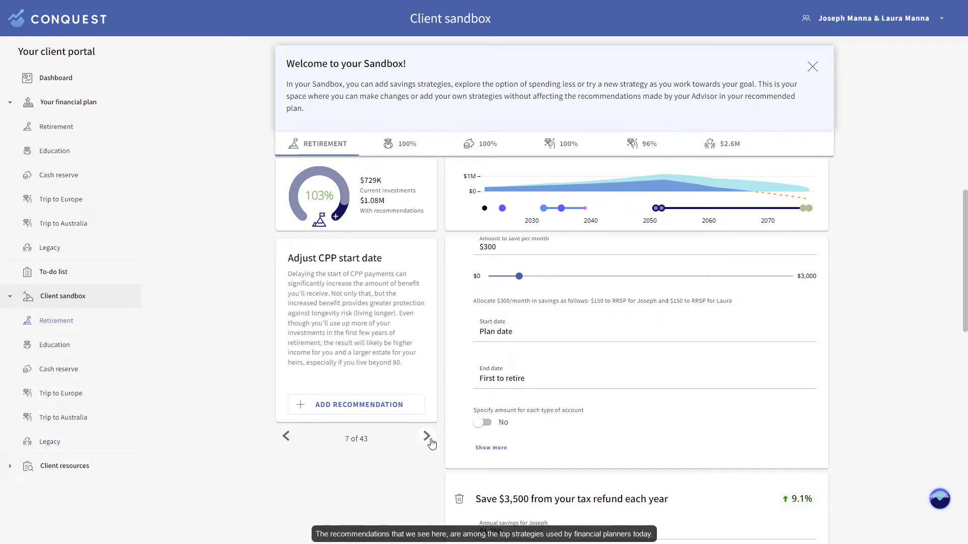
click(428, 438)
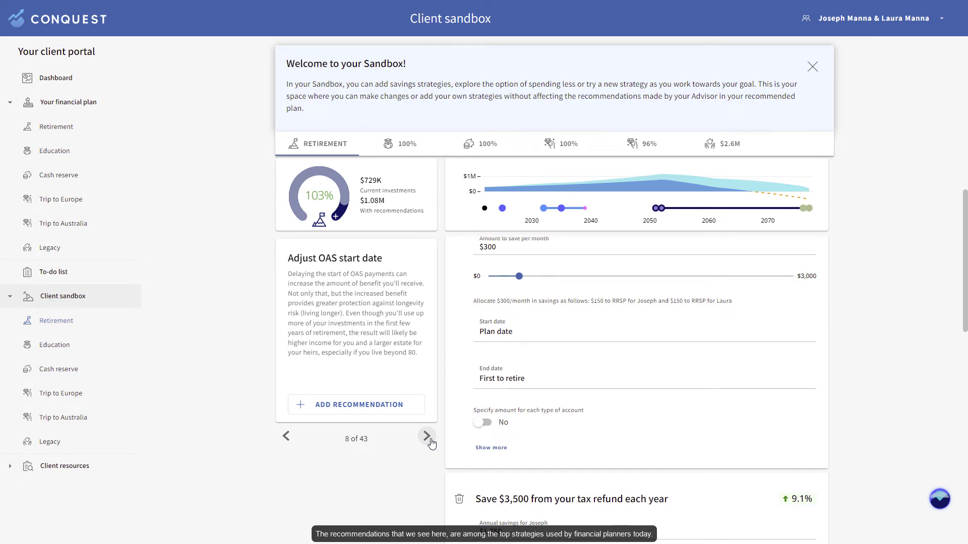
click(428, 439)
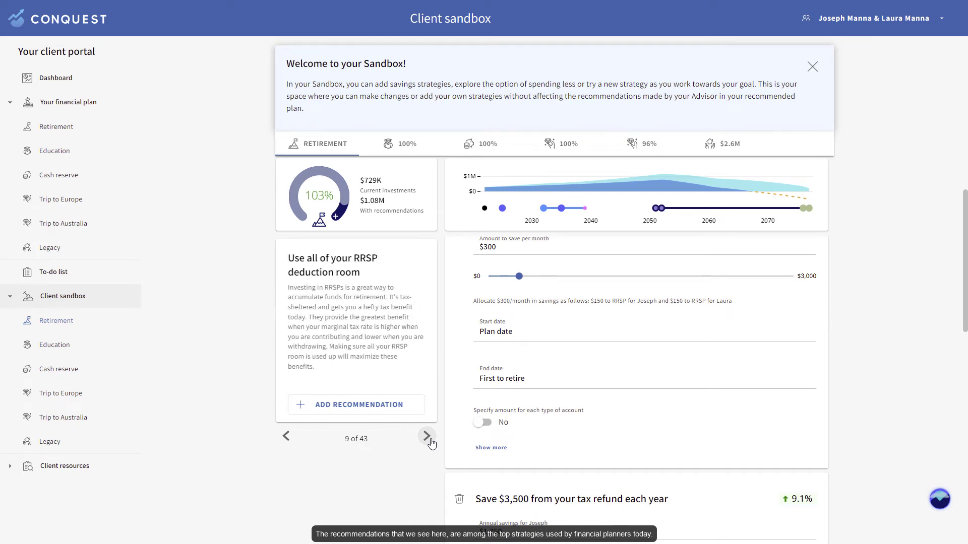
click(286, 436)
click(286, 436)
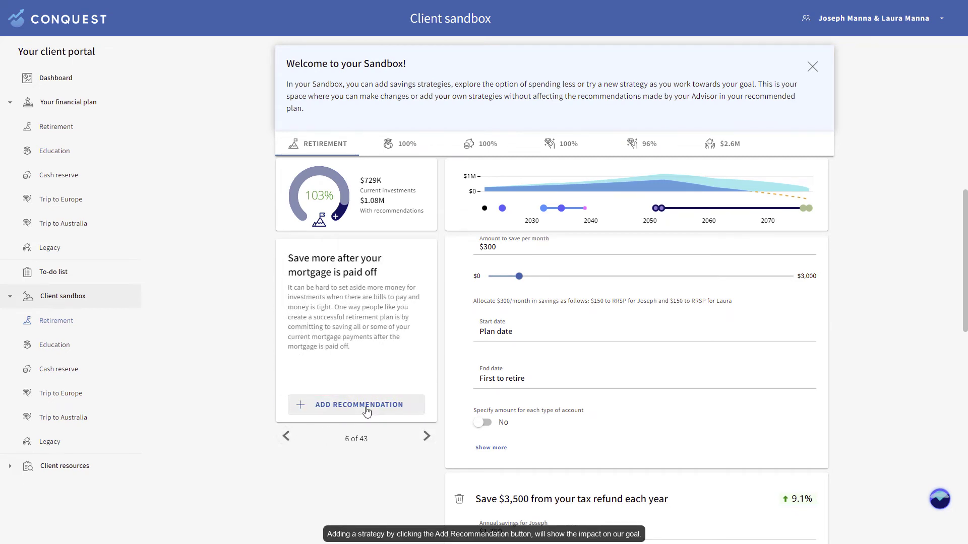
- Add 'Save more after your mortgage is paid off' to the sandbox, then start the Digital story
click(358, 405)
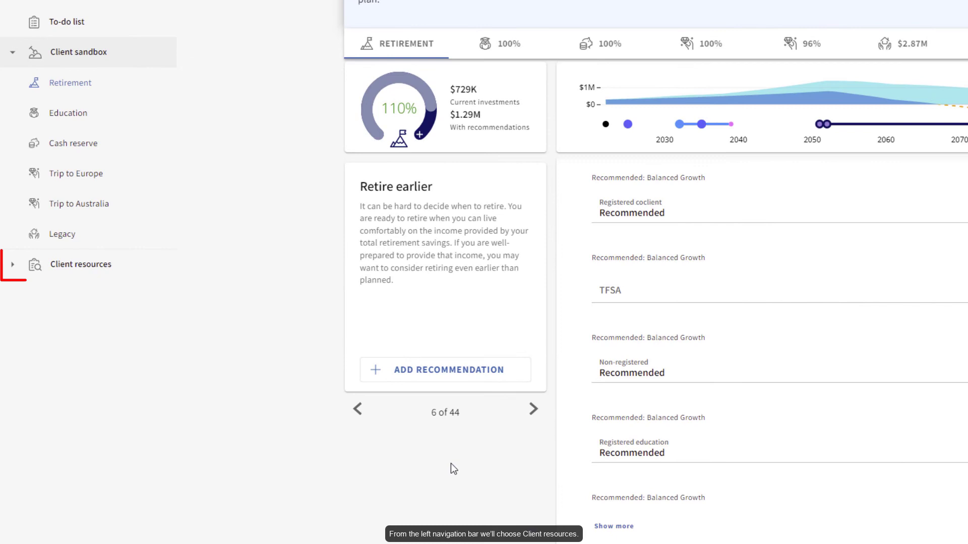
click(86, 264)
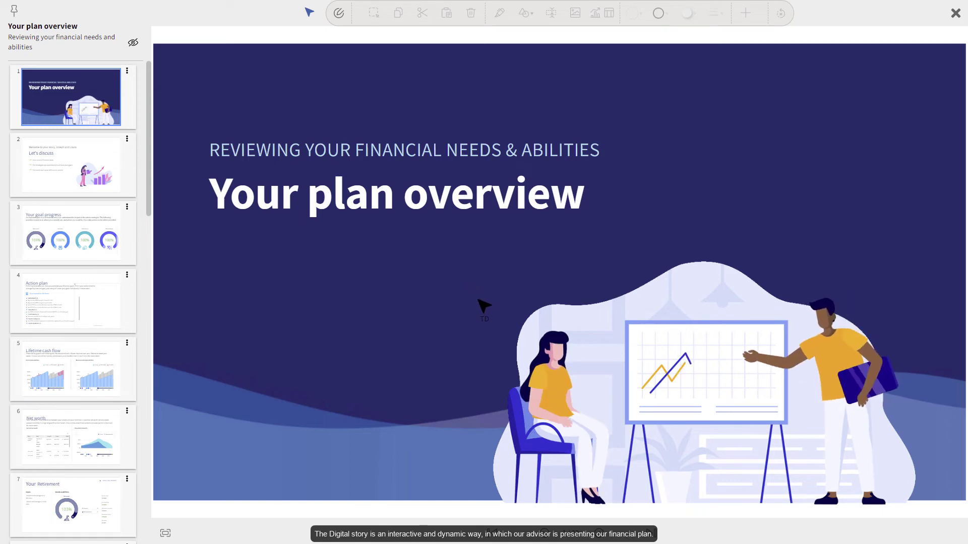
- Advance the digital story through goal progress, action plan and cash flow to Your Retirement
click(599, 525)
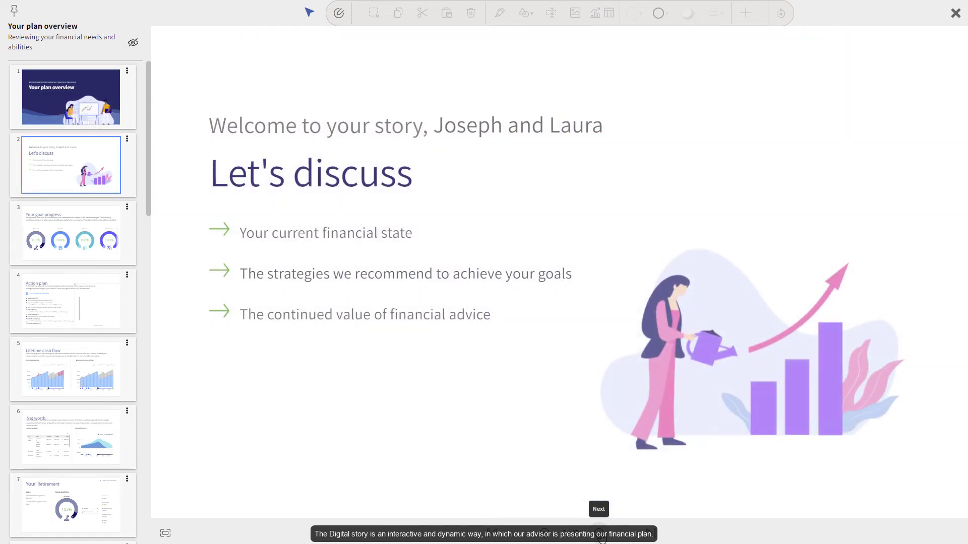
click(603, 534)
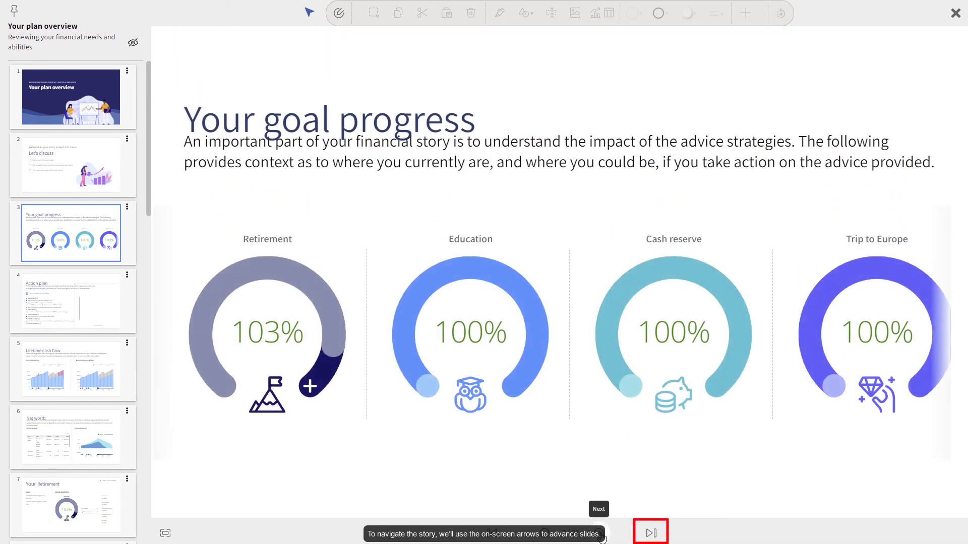
click(603, 534)
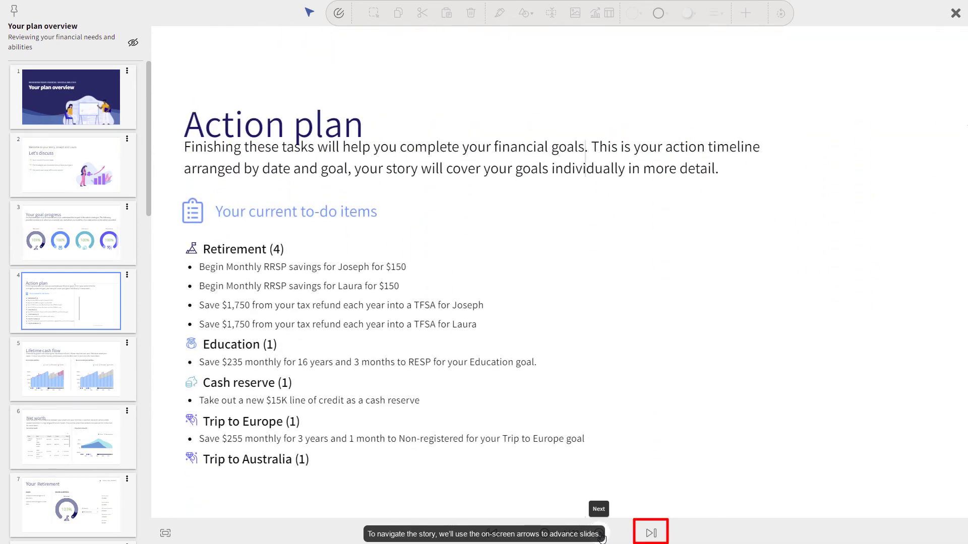
click(603, 534)
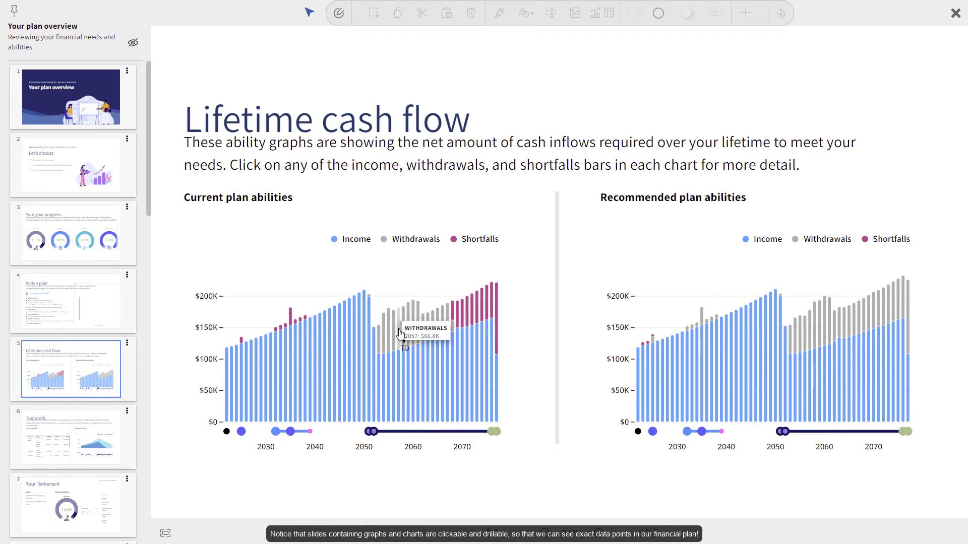
click(600, 533)
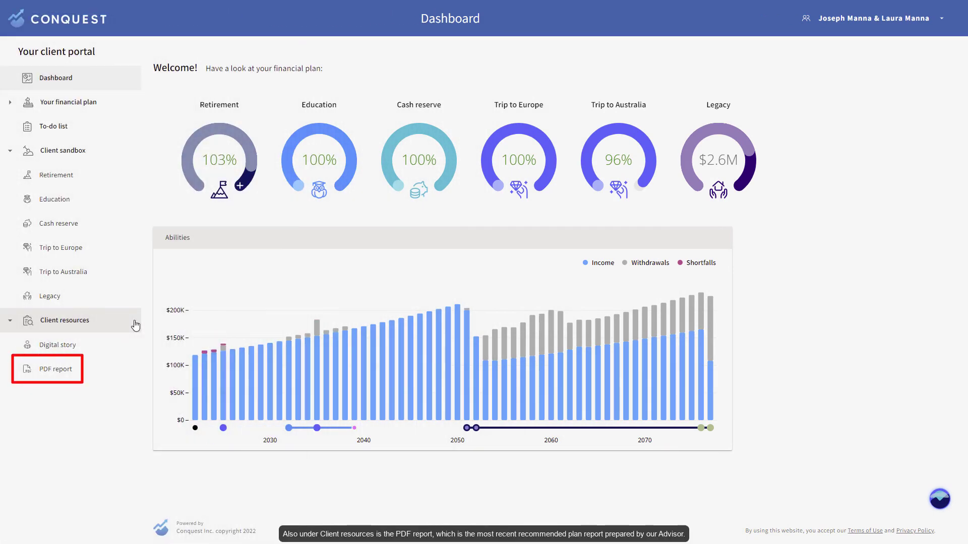
click(60, 369)
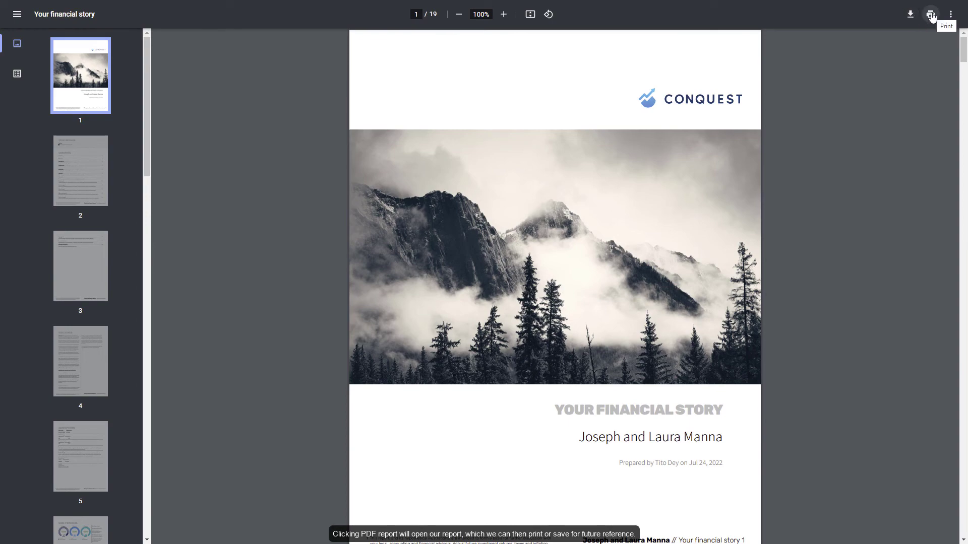
drag(964, 47, 965, 226)
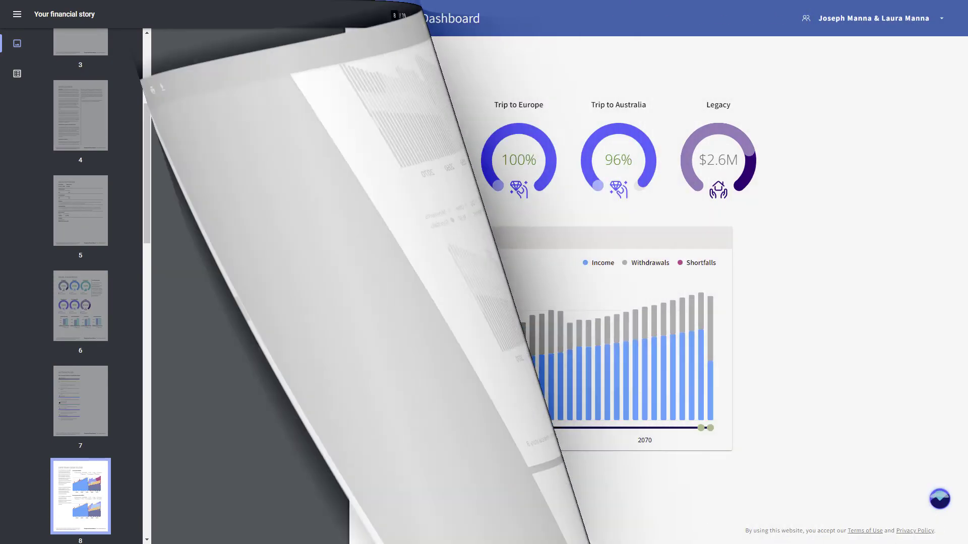